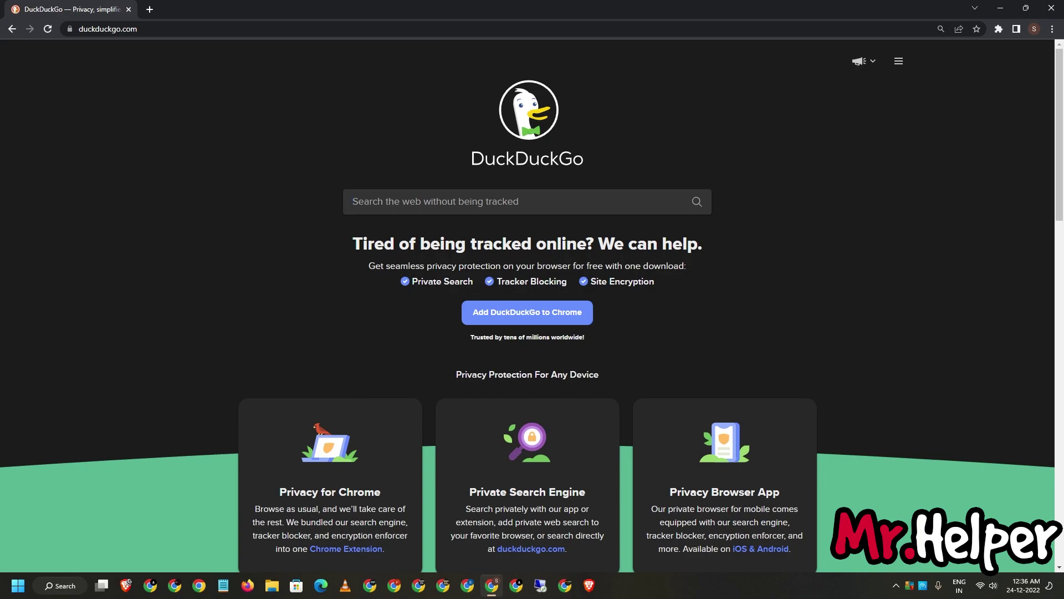
pyautogui.write('Tom')
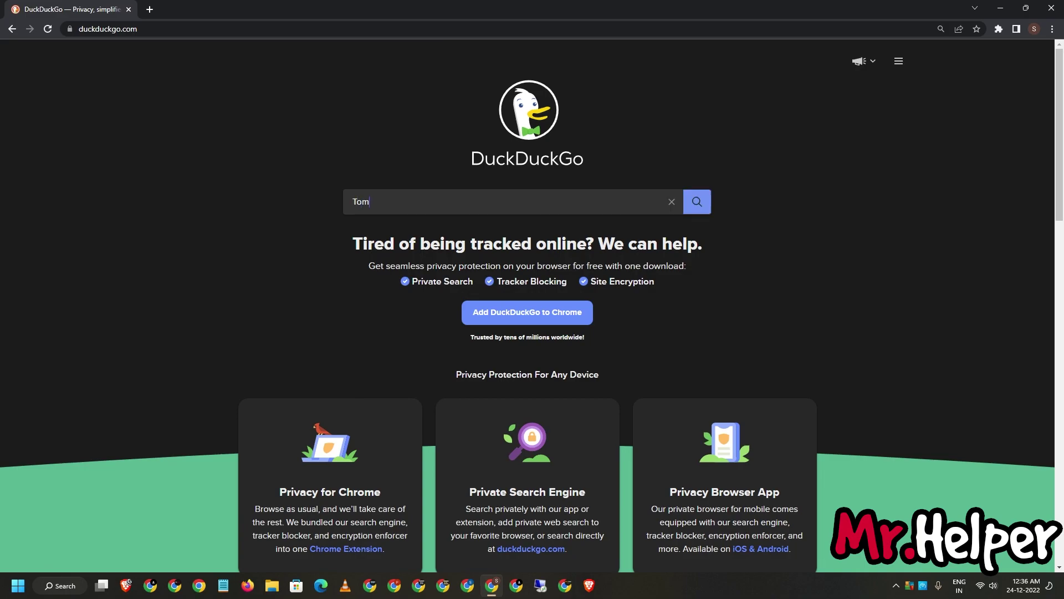
pyautogui.write('b Raider St')
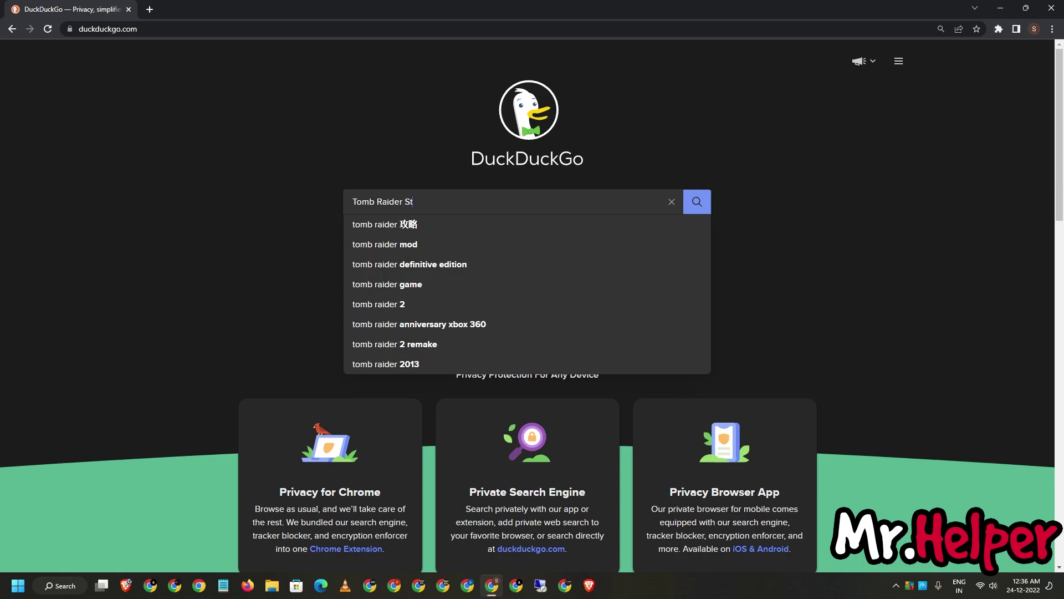
pyautogui.write('eam')
# Run the DuckDuckGo search for 'Tomb Raider Steam'.
pyautogui.press('Return')
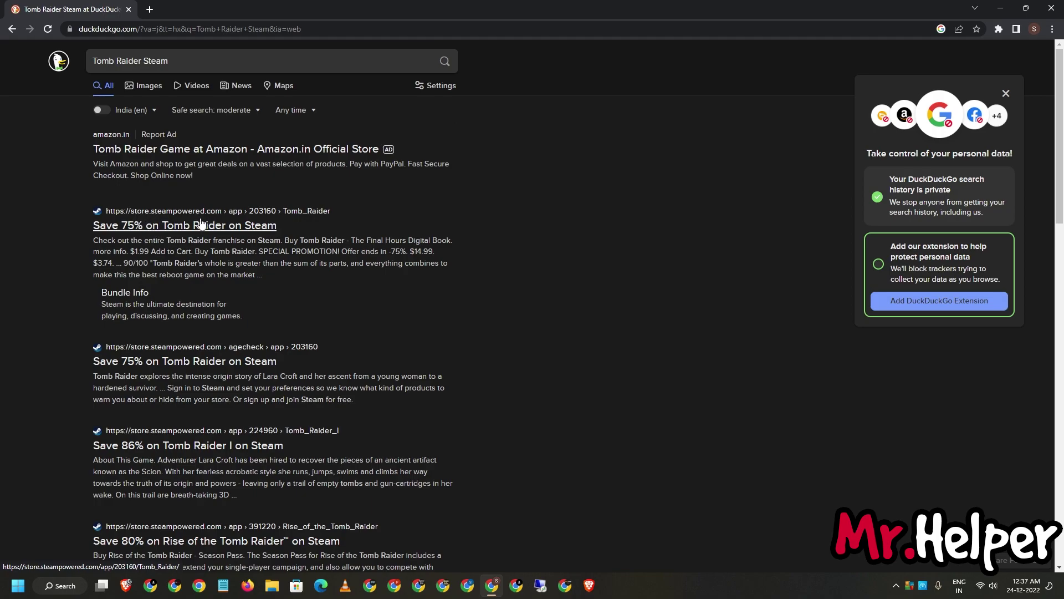
# Open the 'Save 75% on Tomb Raider on Steam' result and review it down to System Requirements.
pyautogui.click(163, 229)
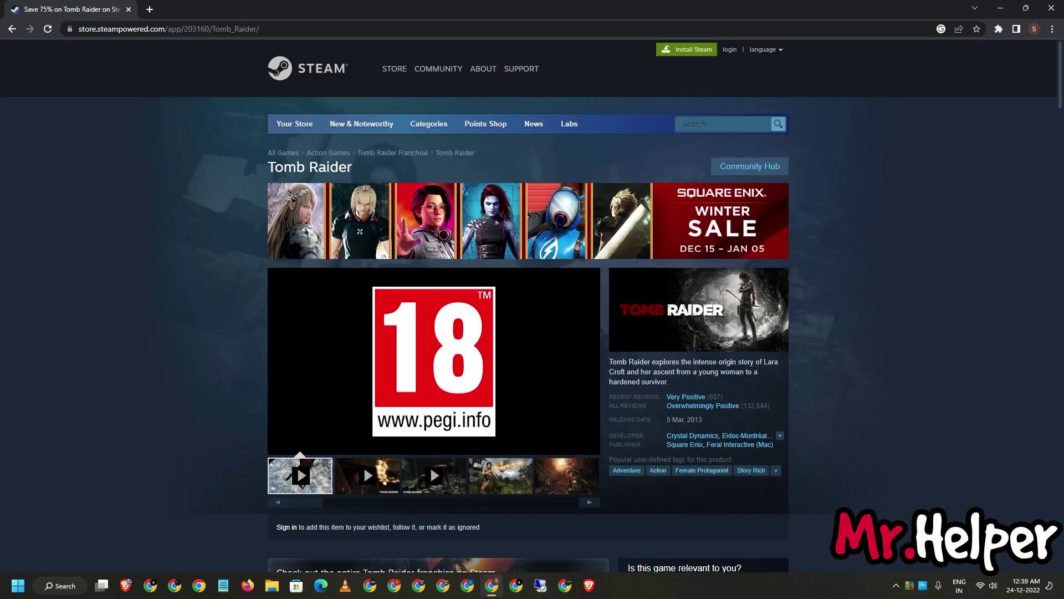
pyautogui.scroll(-6, 878, 304)
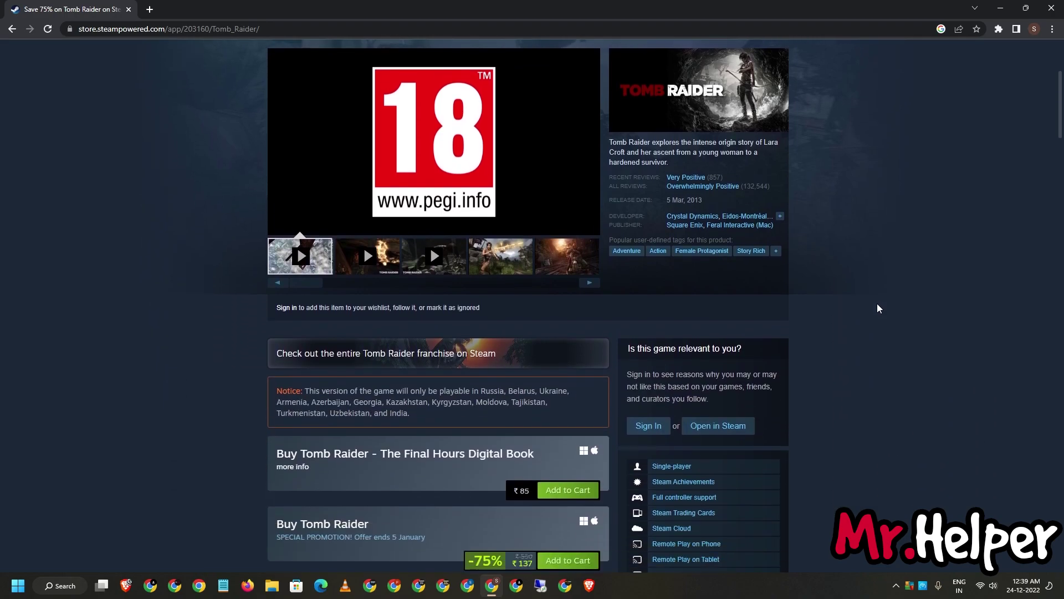
pyautogui.scroll(-3, 877, 304)
pyautogui.scroll(-5, 877, 303)
pyautogui.scroll(-5, 878, 303)
pyautogui.scroll(-4, 877, 303)
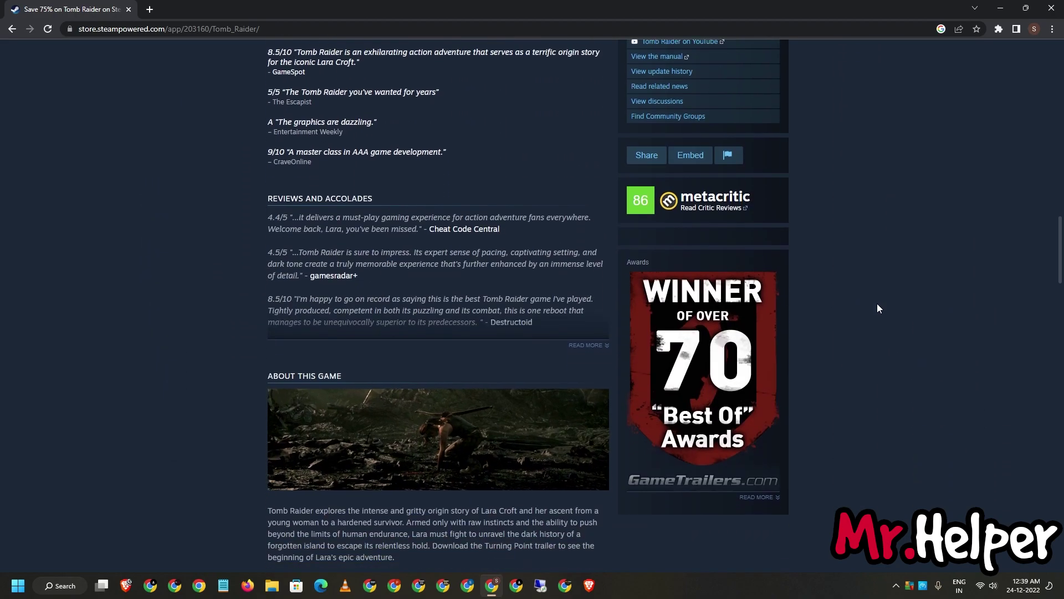
pyautogui.scroll(-3, 878, 303)
pyautogui.scroll(-3, 877, 304)
pyautogui.scroll(1, 877, 303)
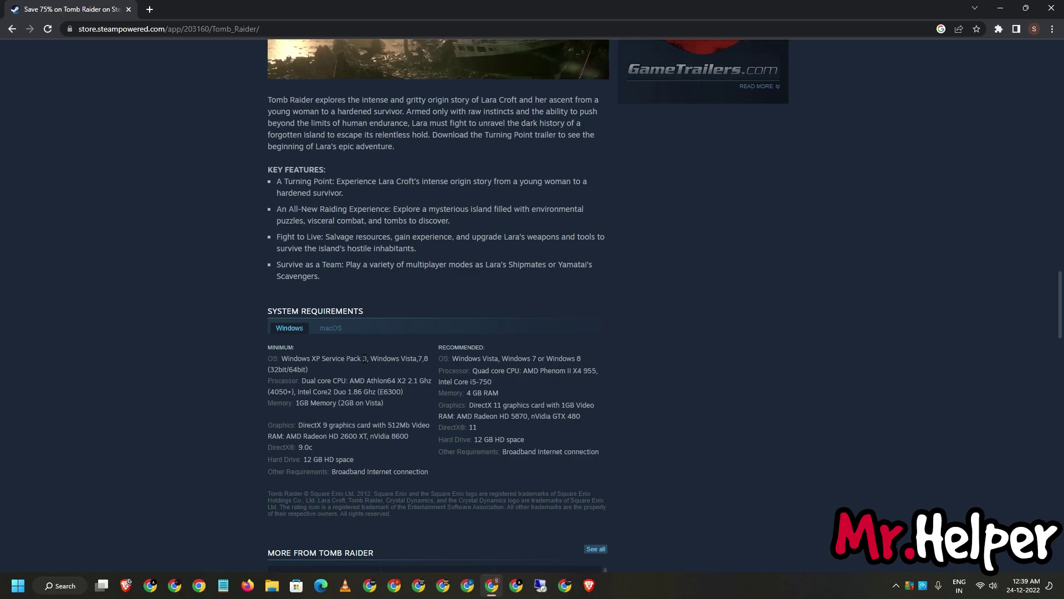
pyautogui.scroll(-1, 669, 379)
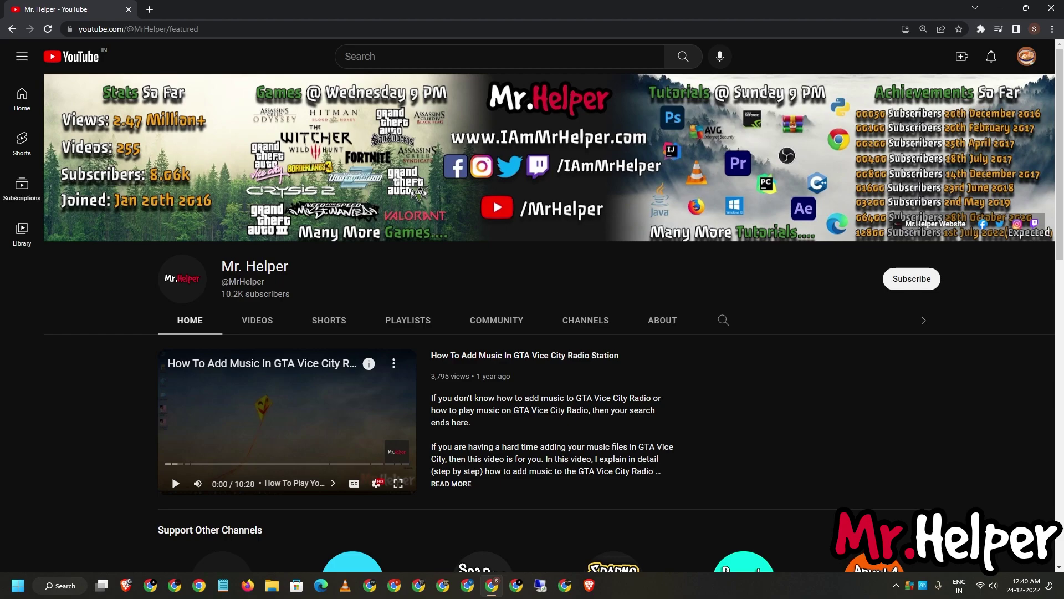
# Show the Mr. Helper channel's VIDEOS tab, including 'Can I Run Tomb Raider (2013)?'.
pyautogui.click(260, 321)
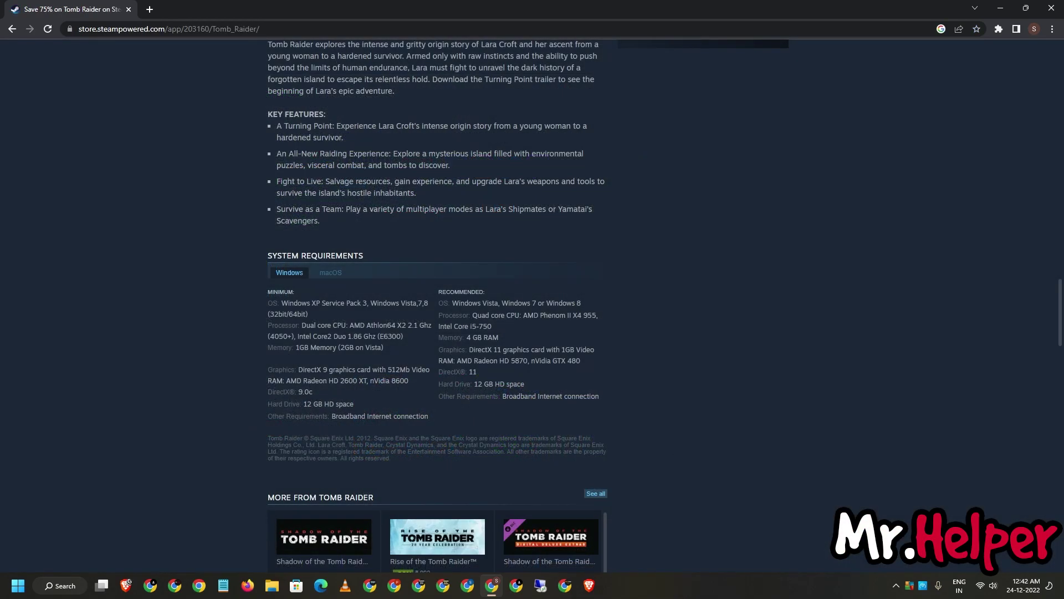
pyautogui.scroll(8, 694, 463)
pyautogui.scroll(8, 588, 528)
pyautogui.scroll(6, 585, 546)
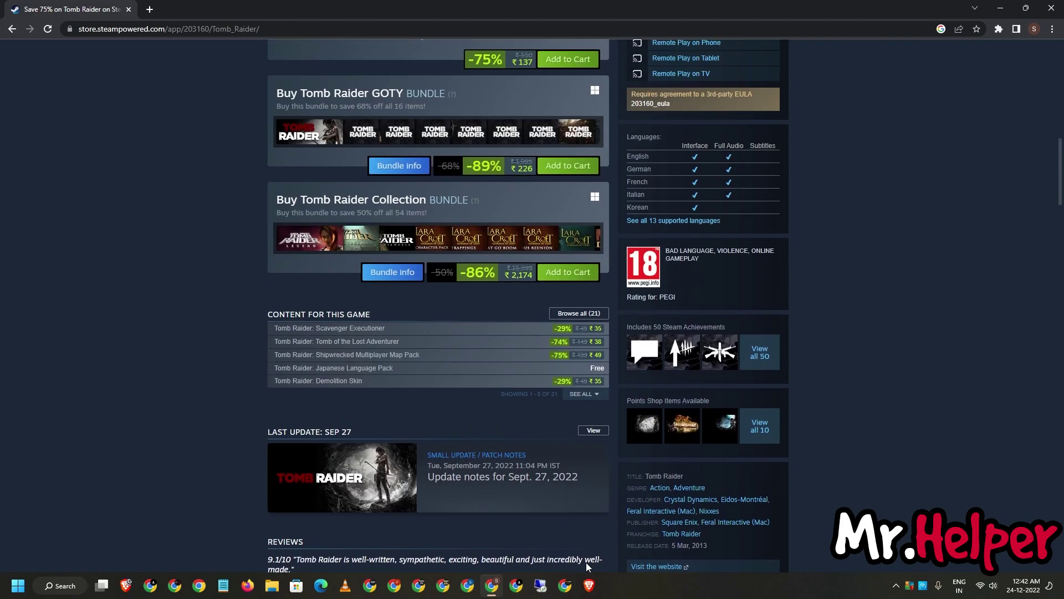
pyautogui.scroll(6, 587, 562)
pyautogui.scroll(6, 587, 562)
pyautogui.scroll(4, 565, 499)
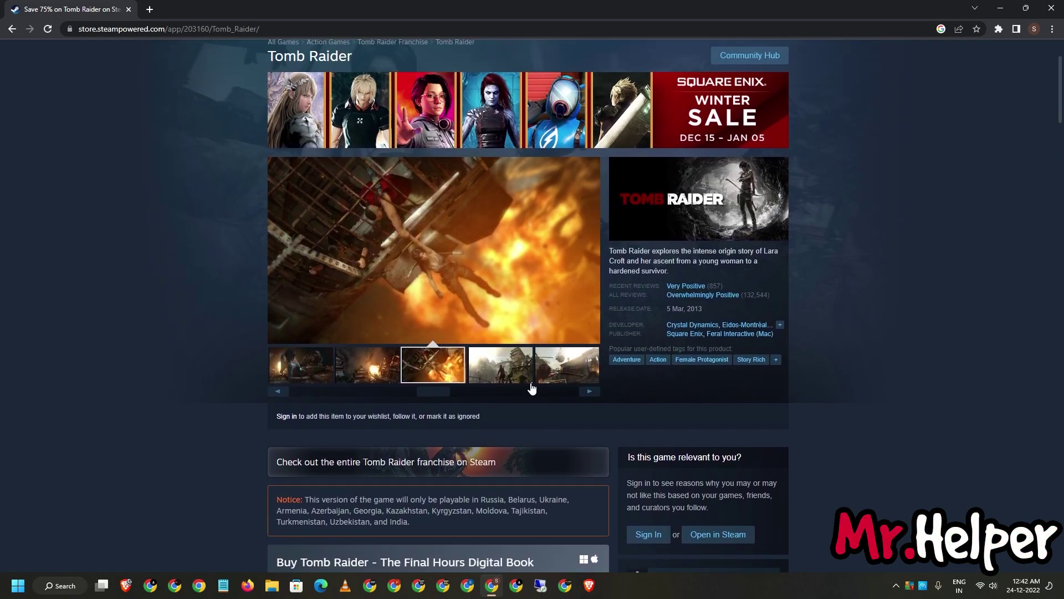
pyautogui.scroll(-3, 533, 389)
pyautogui.scroll(-2, 532, 389)
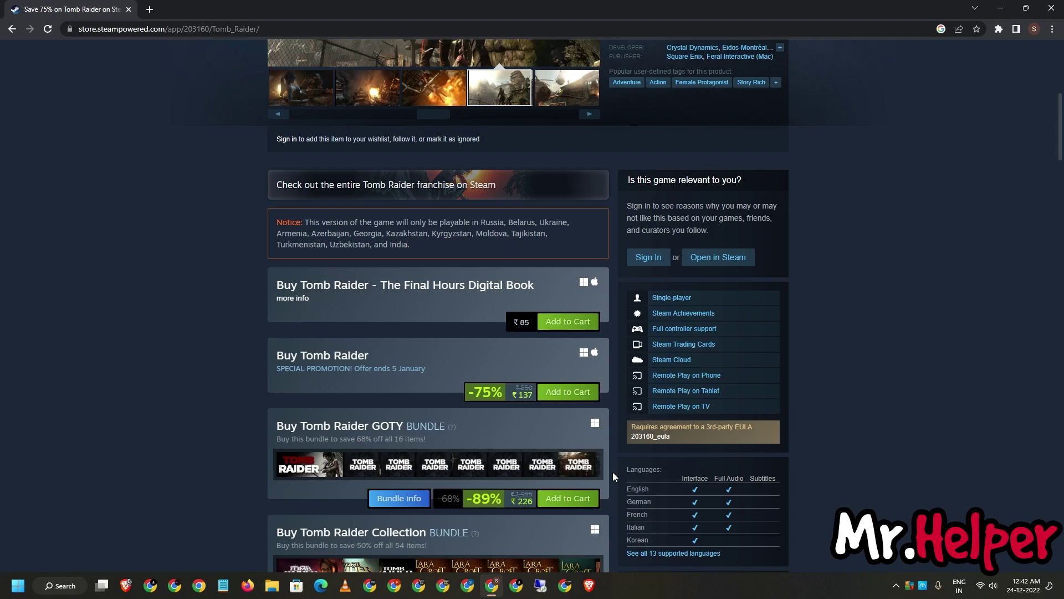
pyautogui.scroll(2, 613, 471)
pyautogui.scroll(2, 613, 472)
pyautogui.scroll(2, 613, 472)
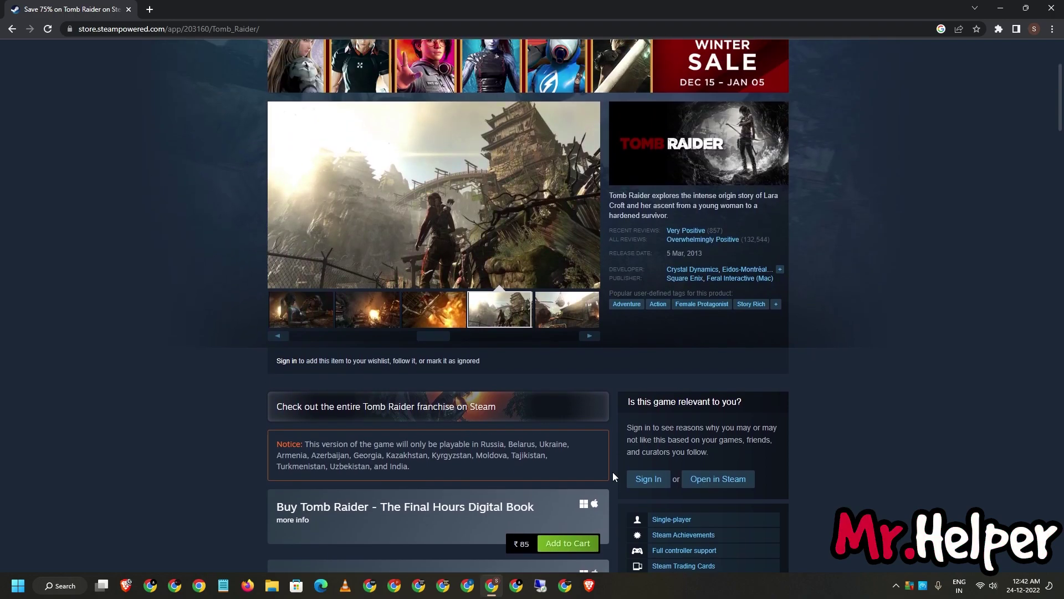
pyautogui.scroll(3, 612, 472)
pyautogui.scroll(-5, 612, 471)
pyautogui.scroll(3, 613, 471)
pyautogui.scroll(4, 614, 471)
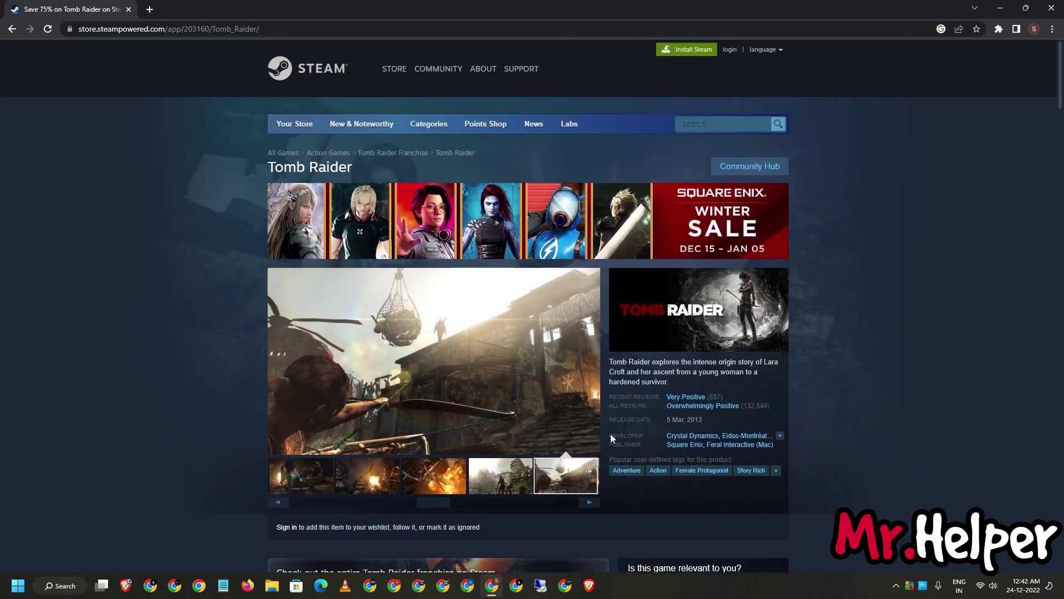
# Search DuckDuckGo for 'steam download' and download SteamSetup.exe from store.steampowered.com/about/download.
pyautogui.click(693, 50)
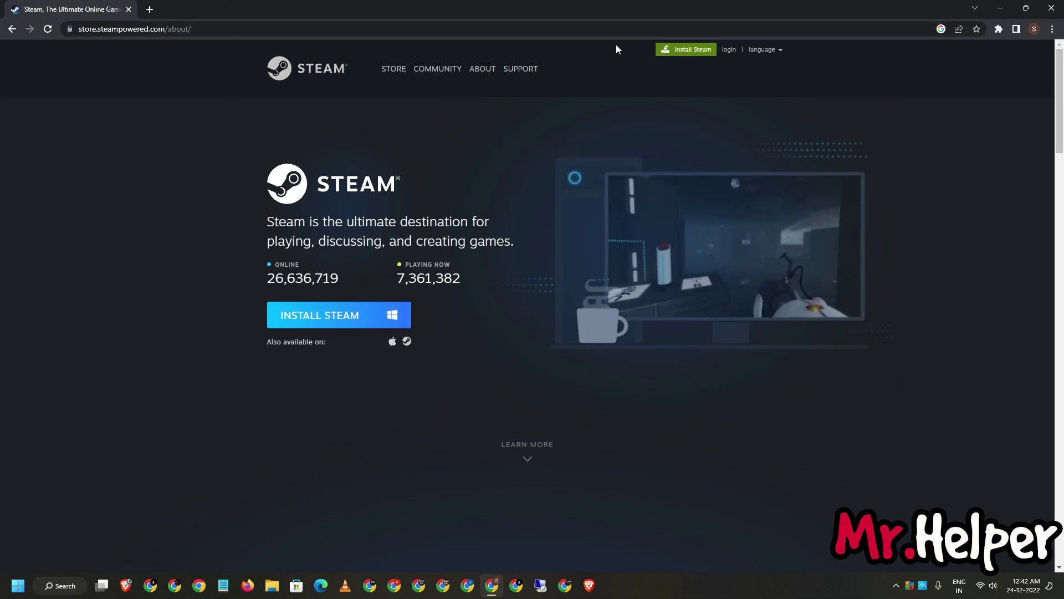
pyautogui.click(317, 28)
pyautogui.write('duck')
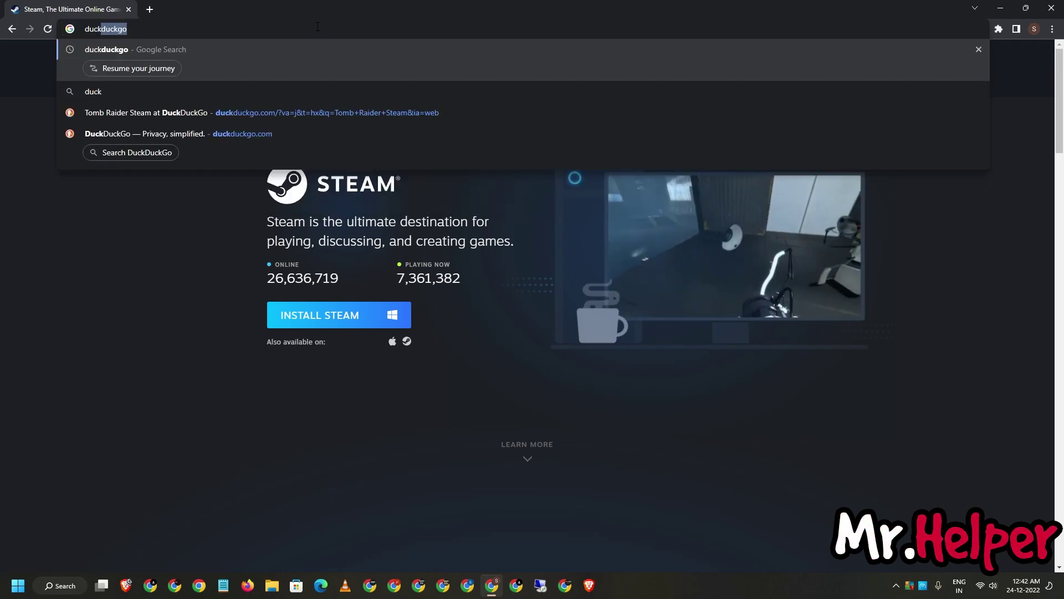
pyautogui.press('Return')
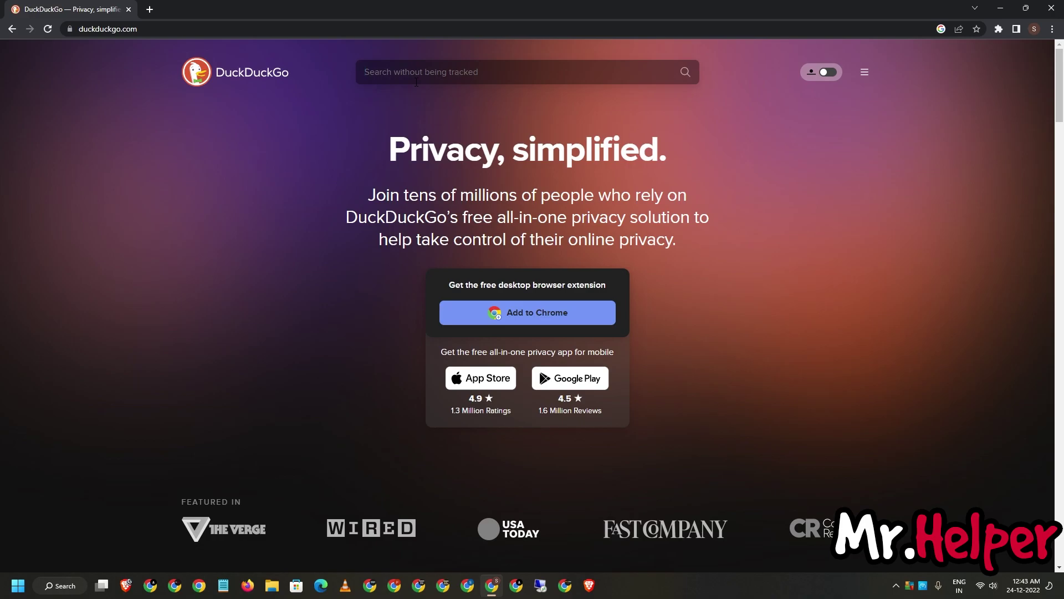
pyautogui.click(416, 75)
pyautogui.write('steam downl')
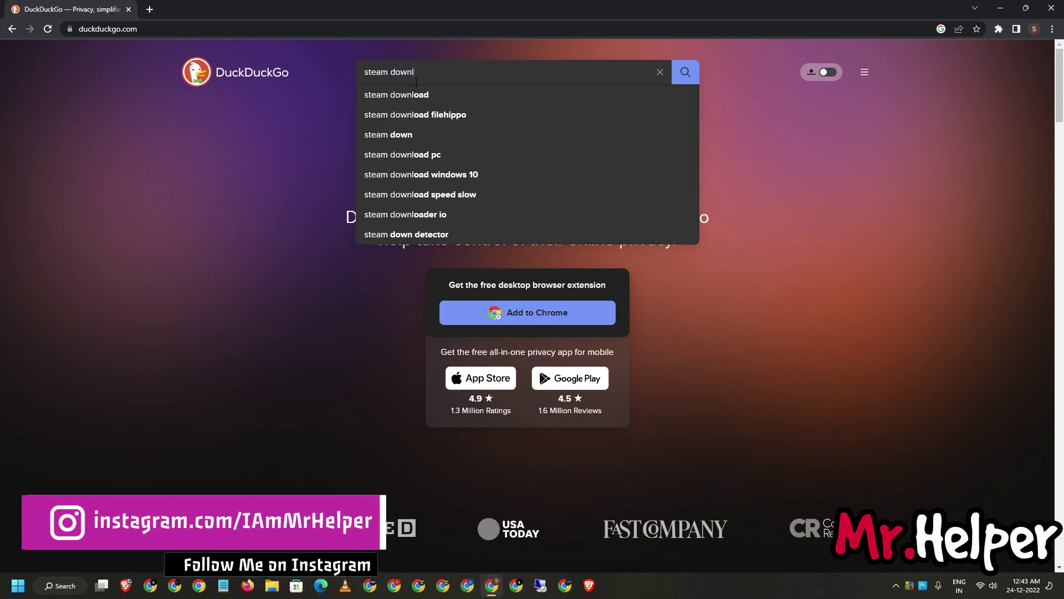
pyautogui.write('oad')
pyautogui.press('Return')
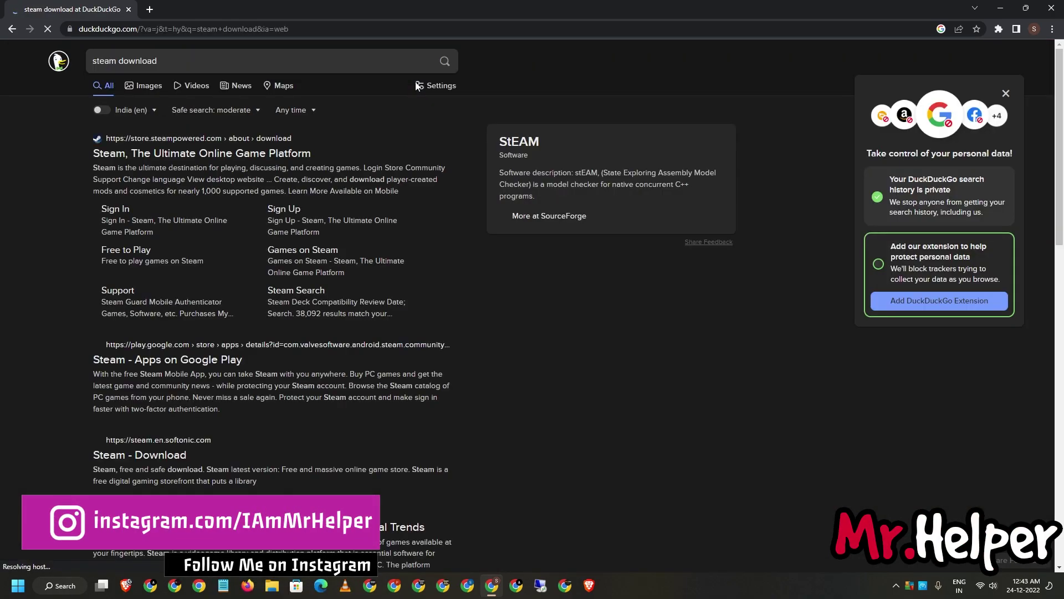
pyautogui.click(201, 153)
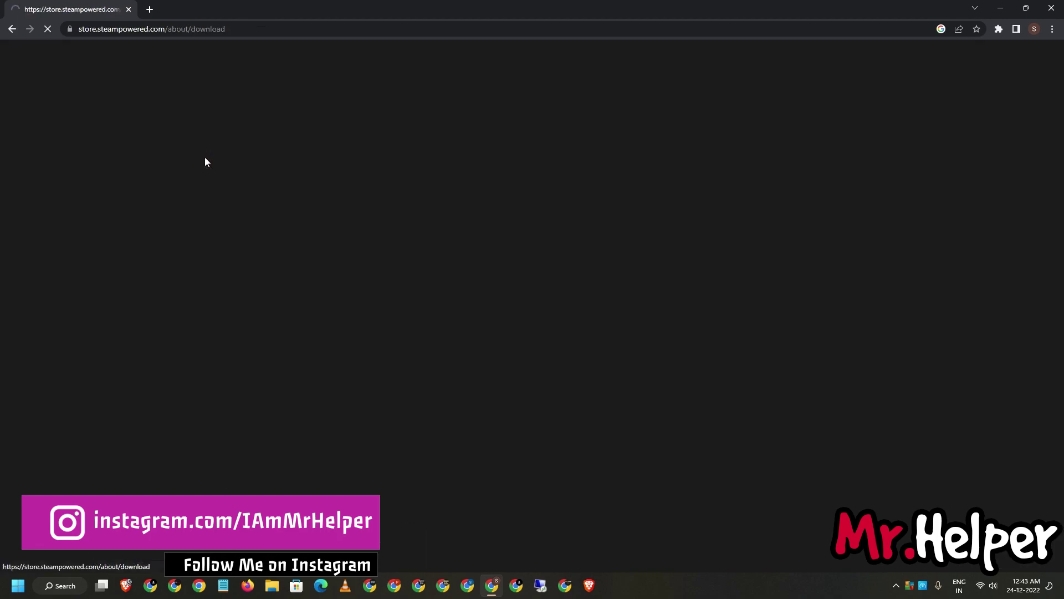
pyautogui.click(325, 316)
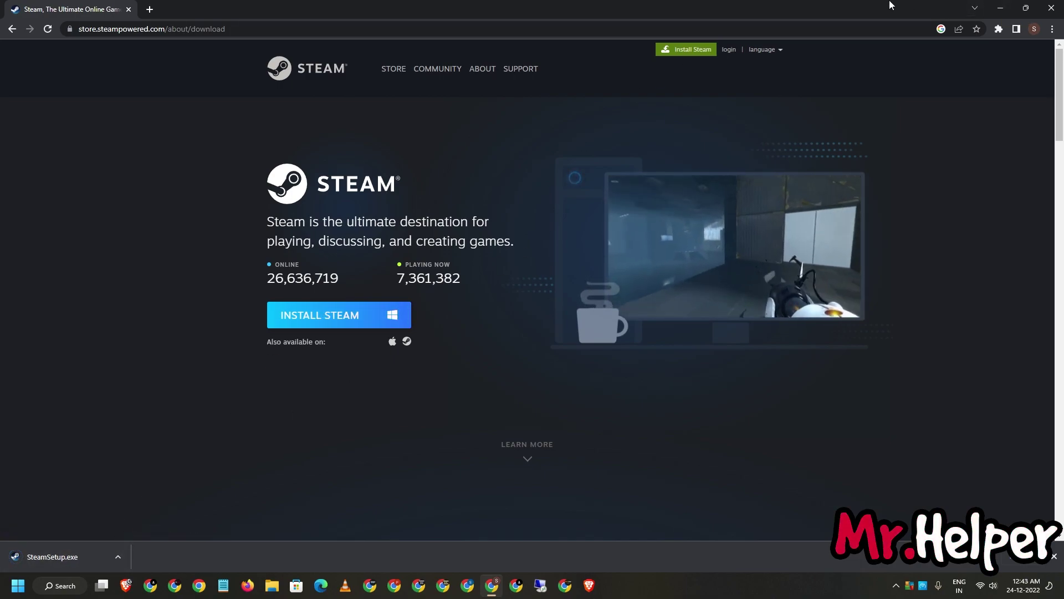
# Launch the SteamSetup installer from the desktop.
pyautogui.click(1000, 7)
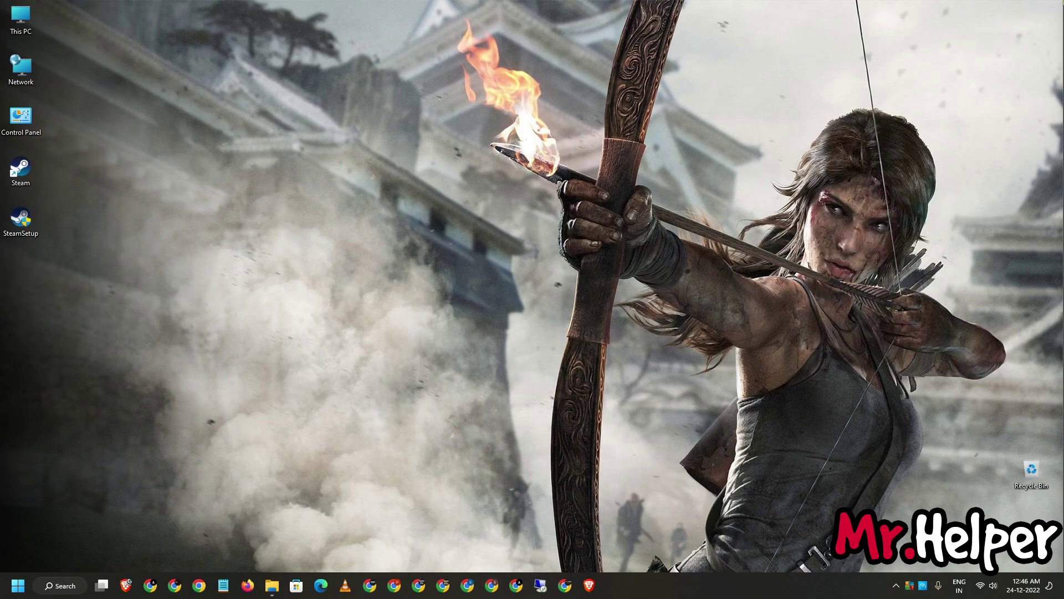
pyautogui.click(21, 222)
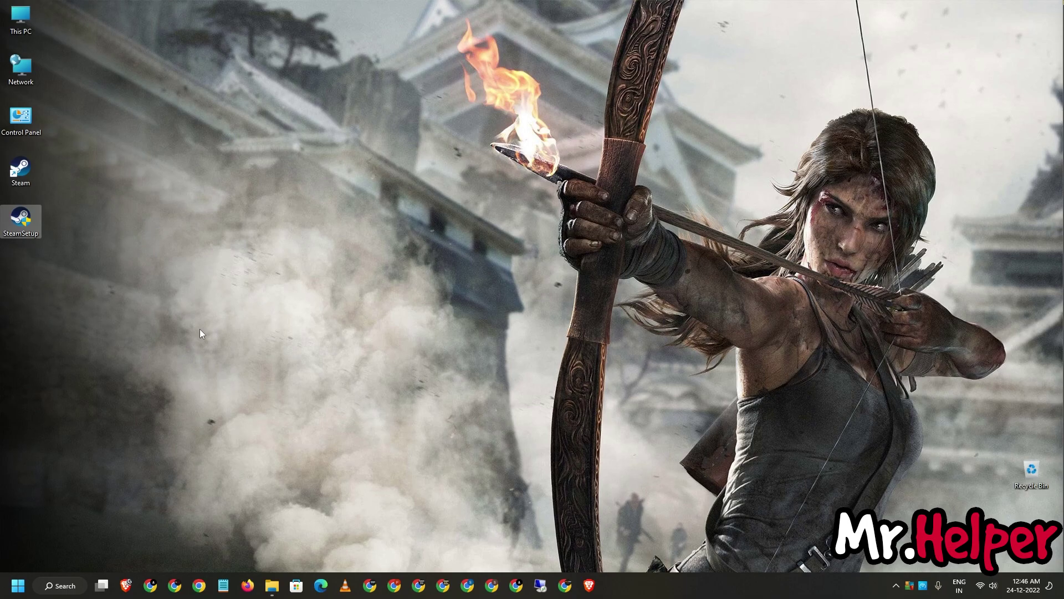
pyautogui.click(41, 229)
pyautogui.doubleClick(33, 224)
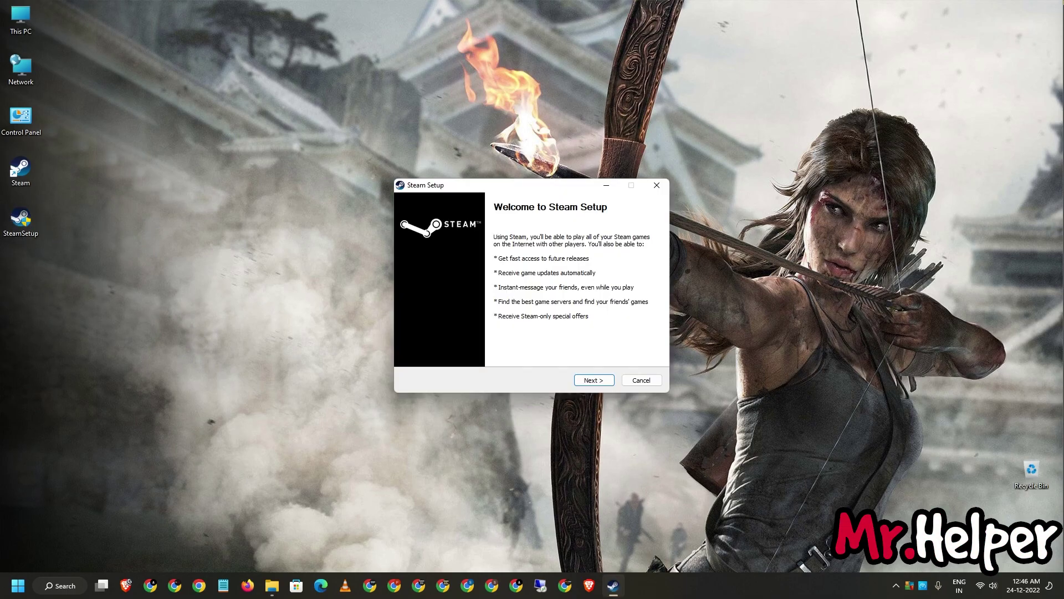
# Install Steam in English into the default Program Files (x86)\Steam folder.
pyautogui.click(592, 380)
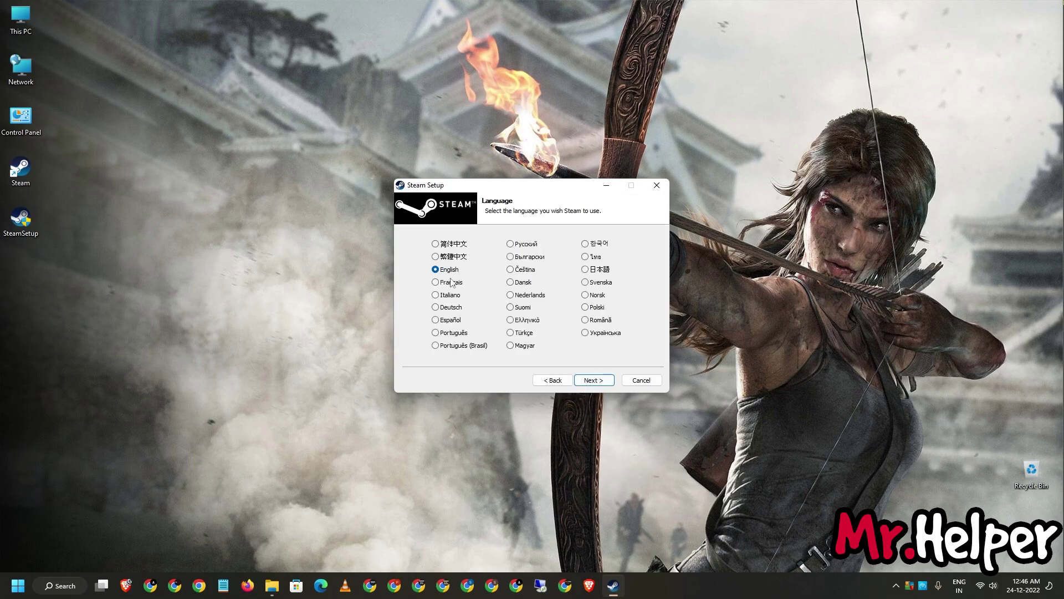
pyautogui.click(593, 380)
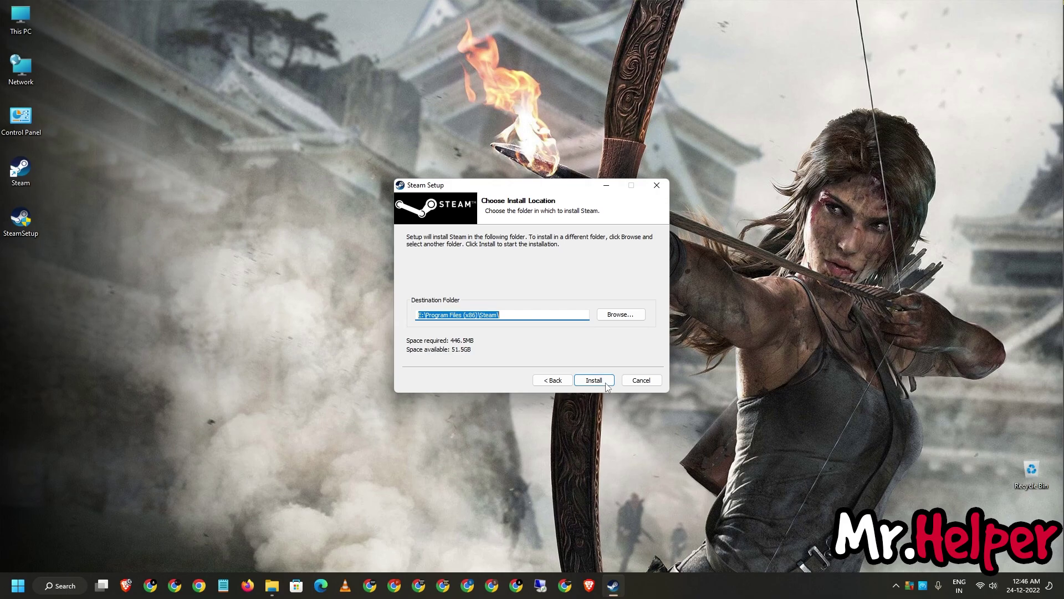
pyautogui.click(595, 381)
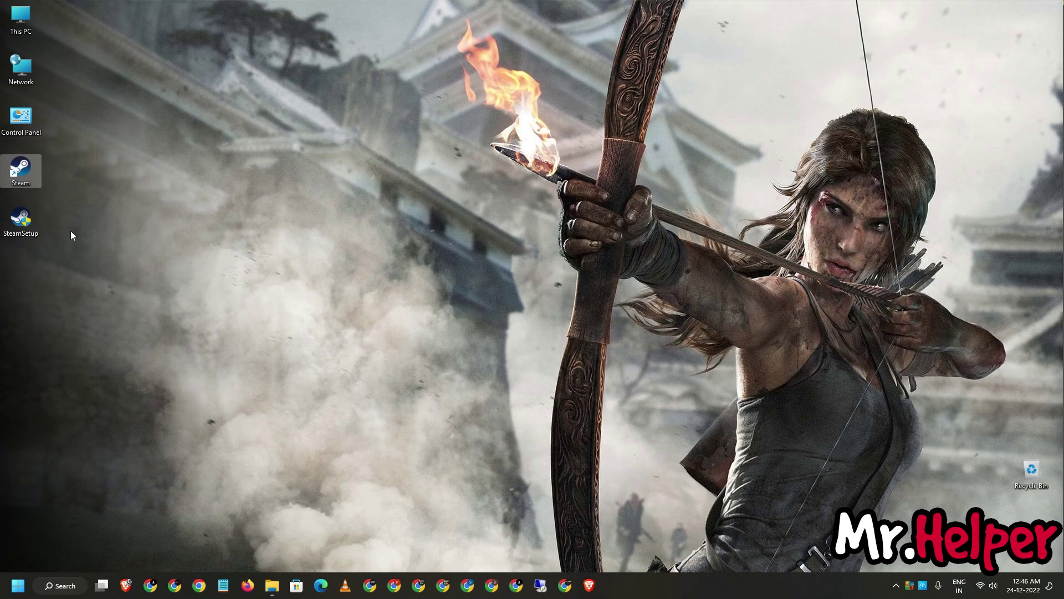
# Start Steam, find Tomb Raider in the library, open its page, and clear the search.
pyautogui.doubleClick(27, 171)
pyautogui.moveTo(120, 29)
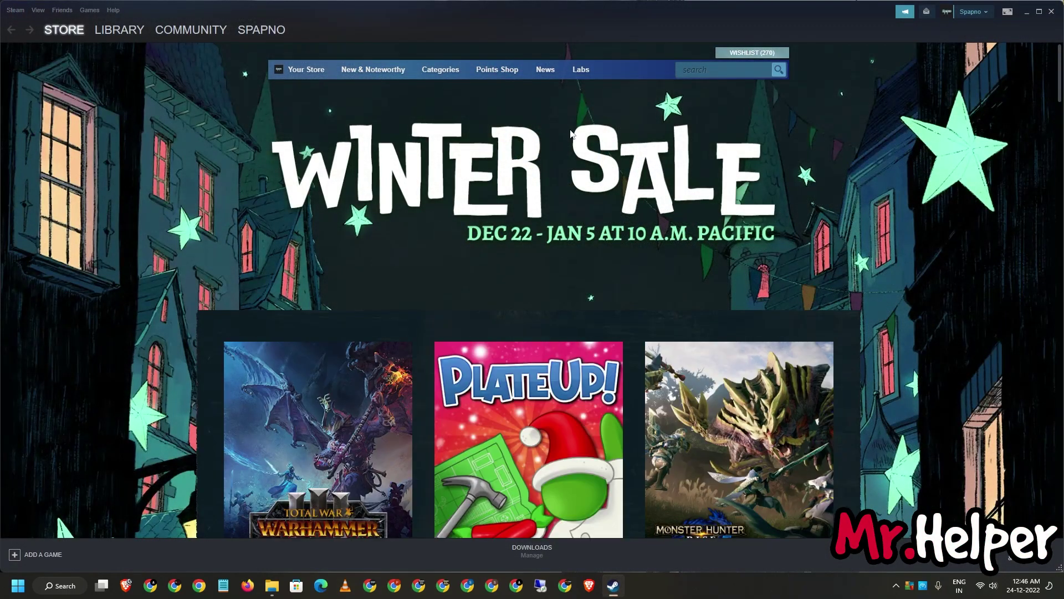
pyautogui.click(111, 45)
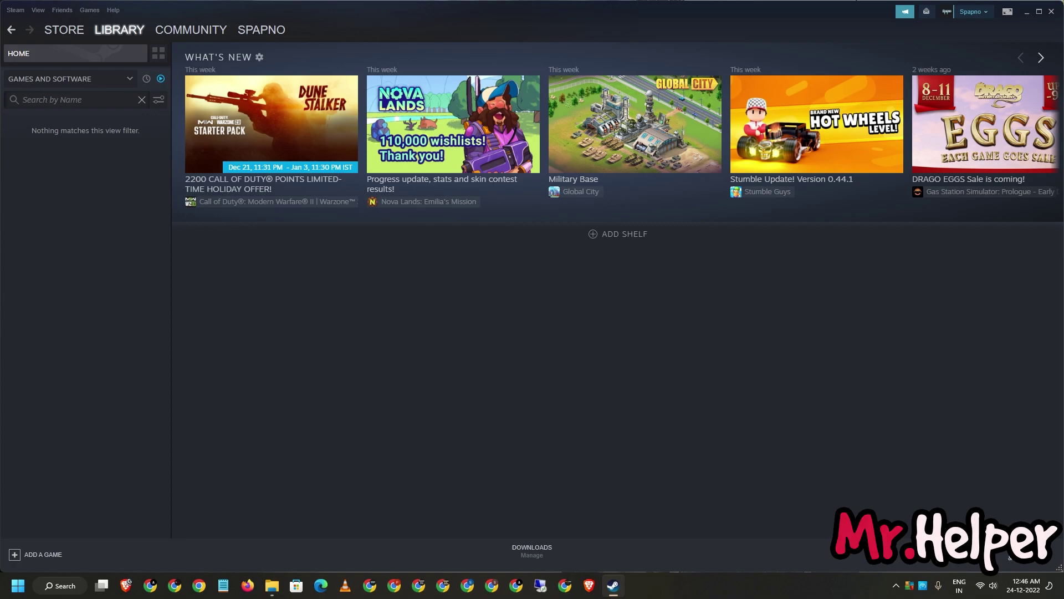
pyautogui.write('Tomb Raider')
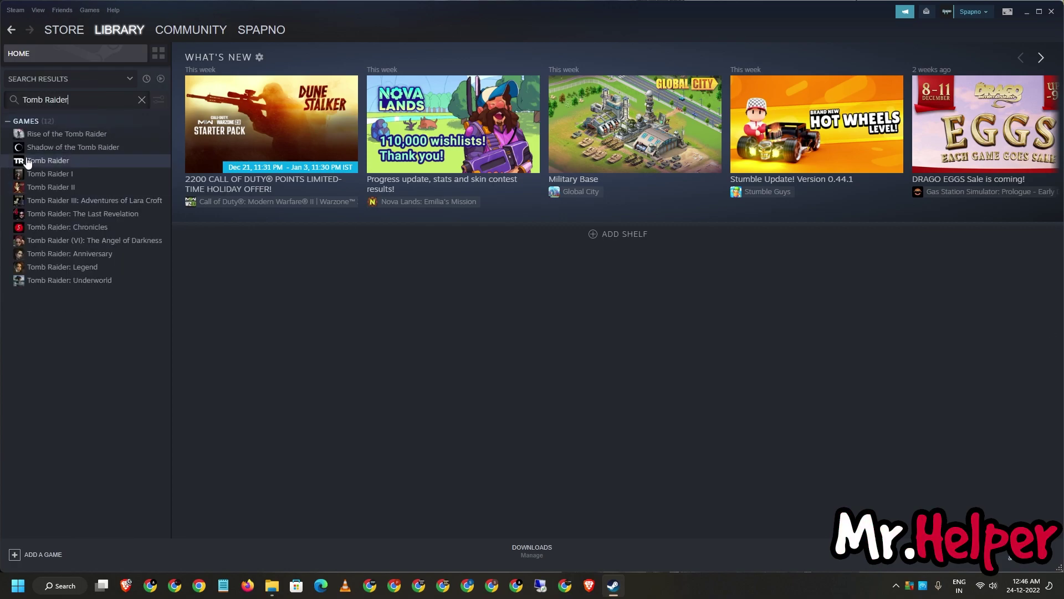
pyautogui.click(47, 160)
pyautogui.click(142, 100)
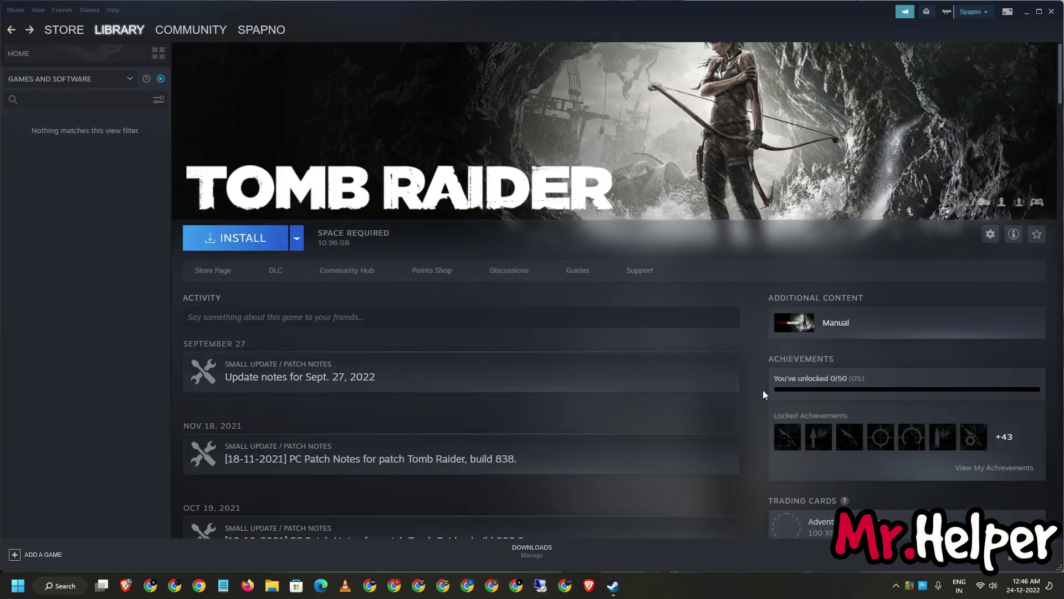
pyautogui.scroll(-1, 756, 389)
pyautogui.scroll(-8, 756, 390)
pyautogui.scroll(-4, 755, 390)
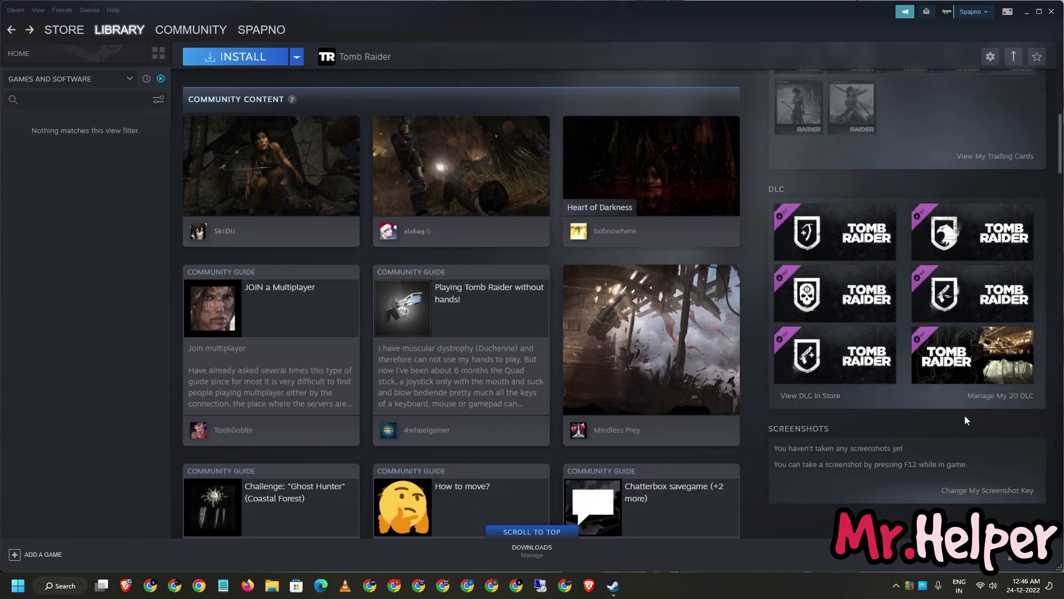
# Exclude the Demolition and Fisherman DLC from the Tomb Raider install, then close the DLC settings.
pyautogui.click(1002, 396)
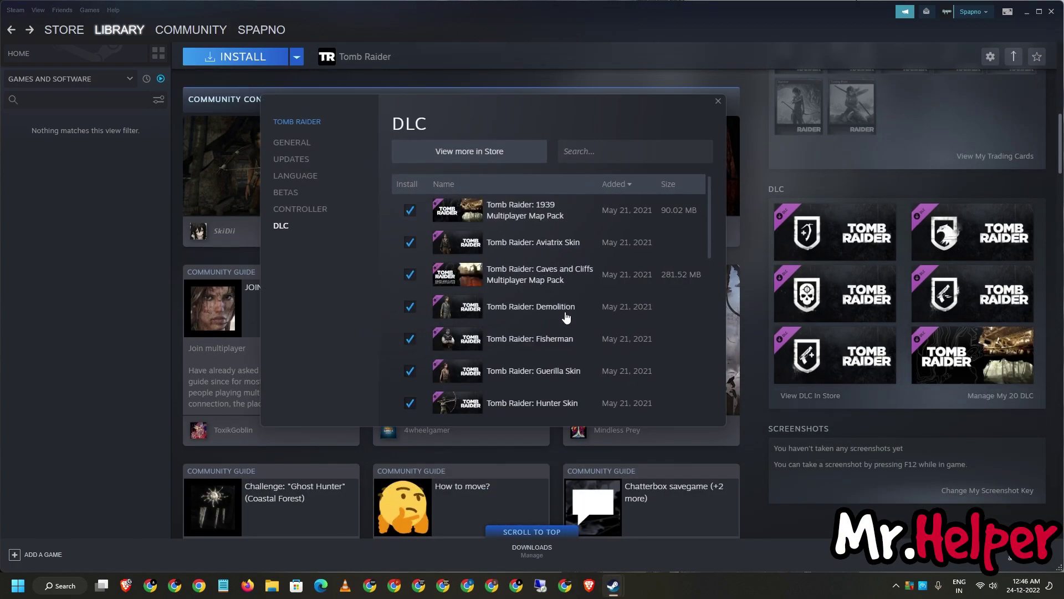
pyautogui.click(409, 307)
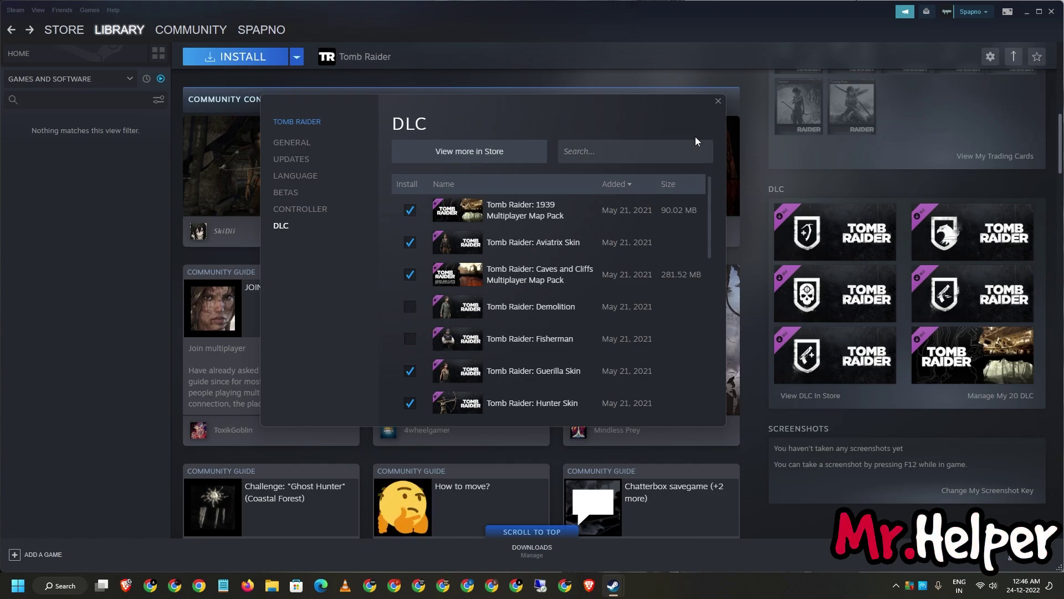
pyautogui.click(718, 104)
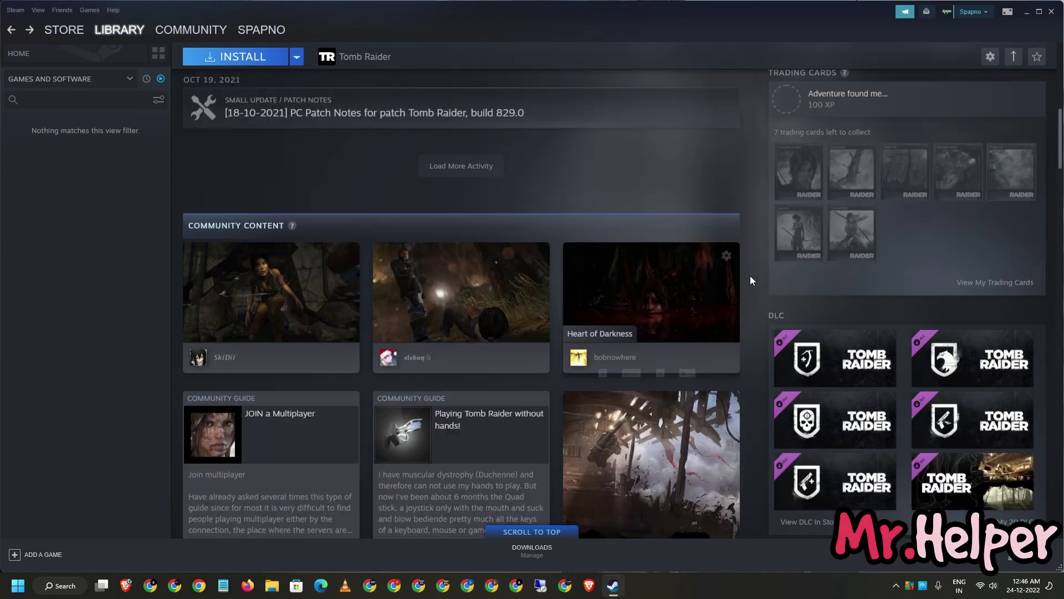
pyautogui.scroll(8, 750, 275)
pyautogui.scroll(-5, 737, 368)
pyautogui.scroll(-5, 780, 433)
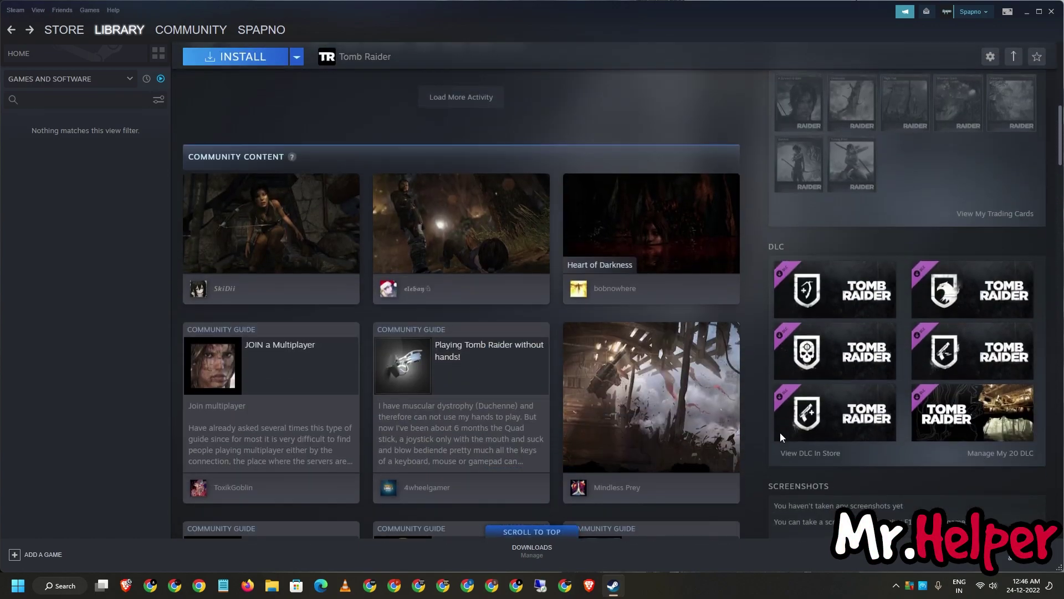
pyautogui.scroll(3, 778, 432)
pyautogui.scroll(7, 750, 411)
pyautogui.scroll(1, 750, 411)
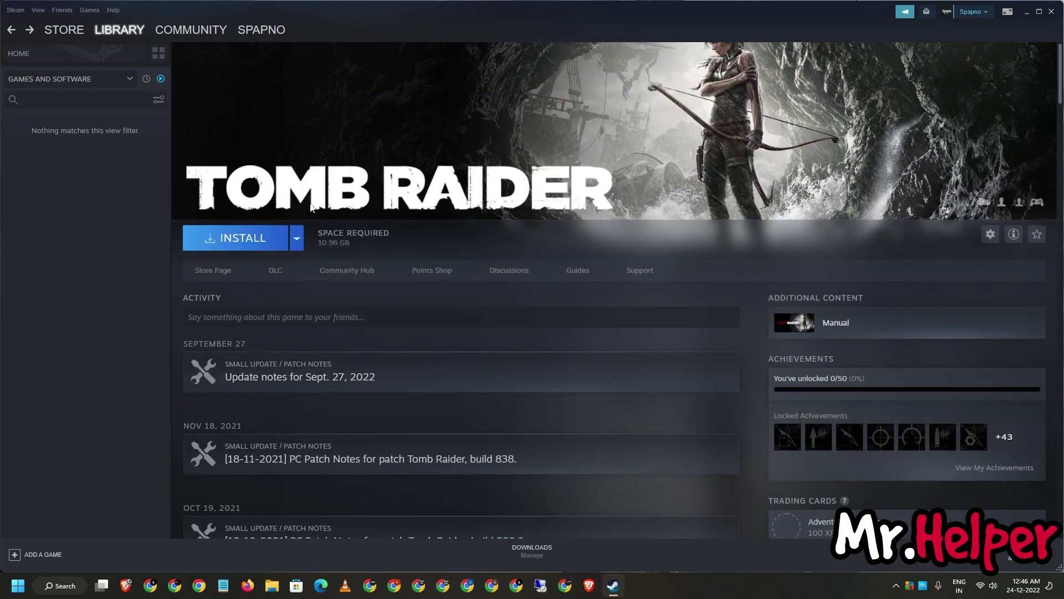
pyautogui.click(199, 280)
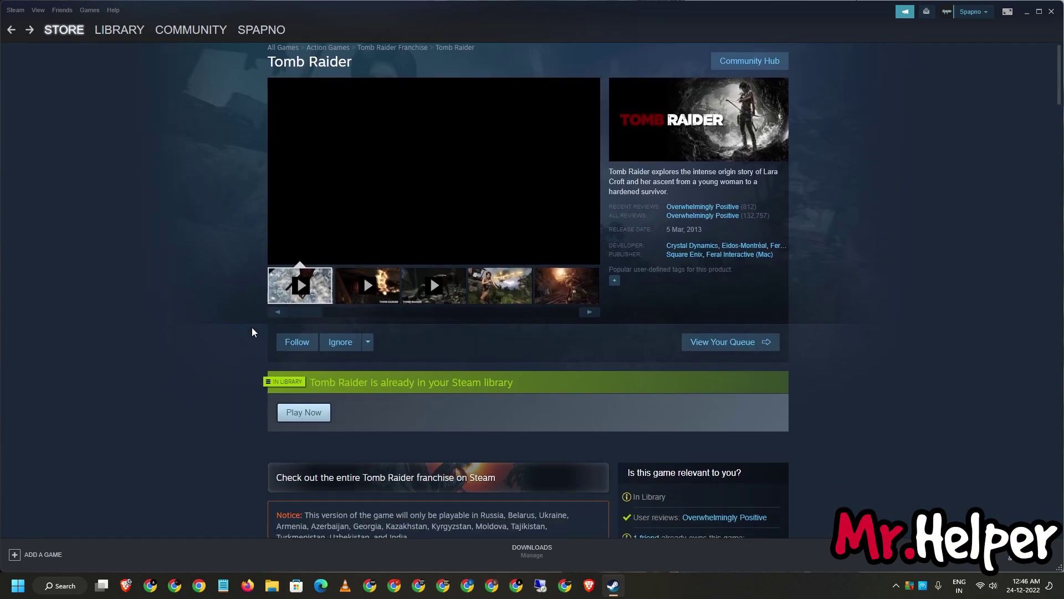
pyautogui.scroll(-5, 251, 332)
pyautogui.scroll(-5, 252, 331)
pyautogui.scroll(-1, 252, 331)
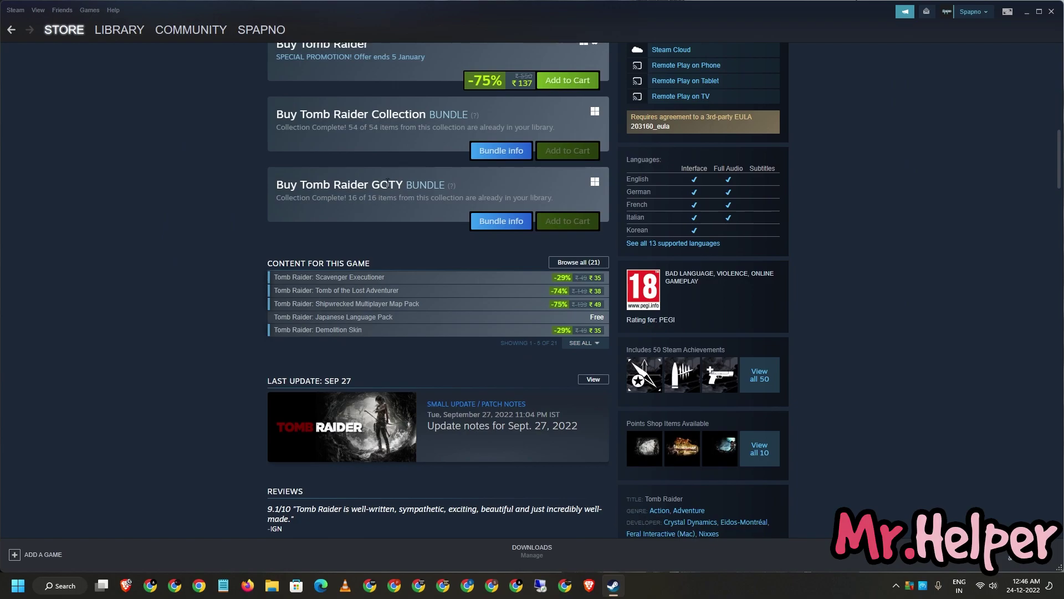
pyautogui.scroll(4, 394, 237)
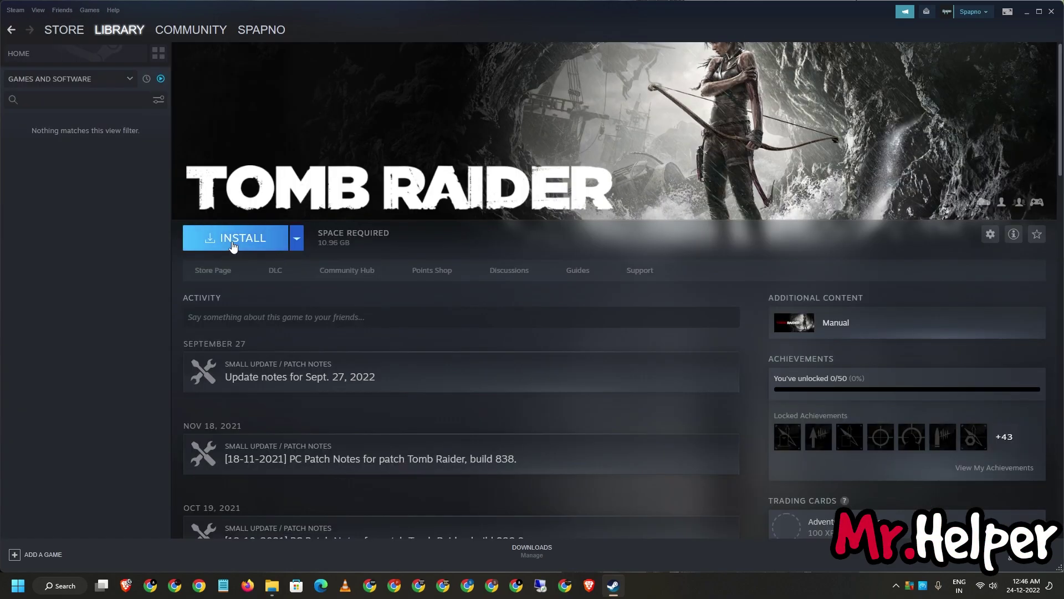
# Install Tomb Raider under J:\Steam, starting its 9.69 GB download.
pyautogui.click(234, 241)
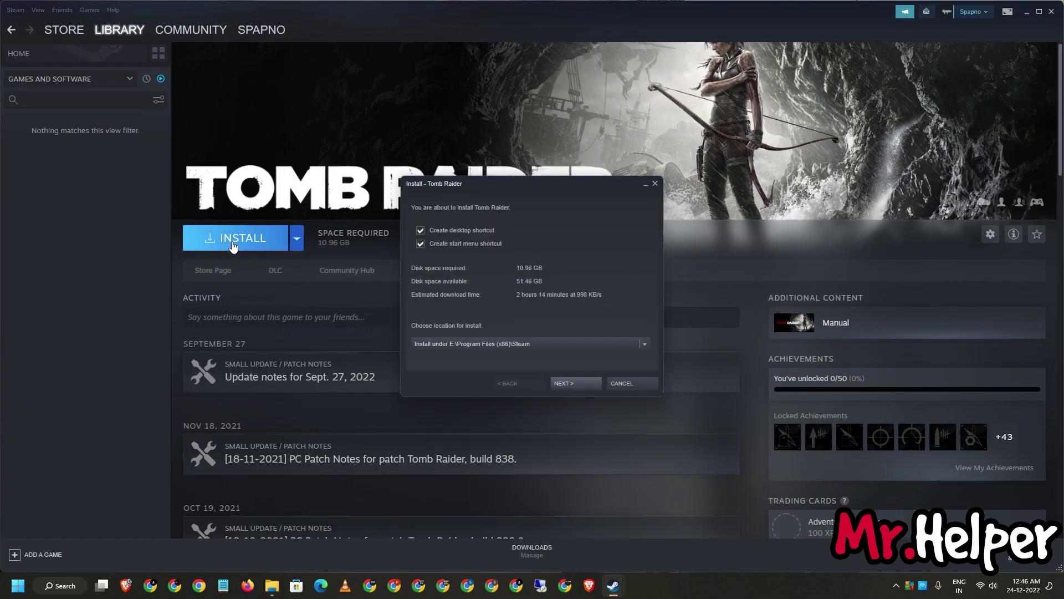
pyautogui.click(643, 344)
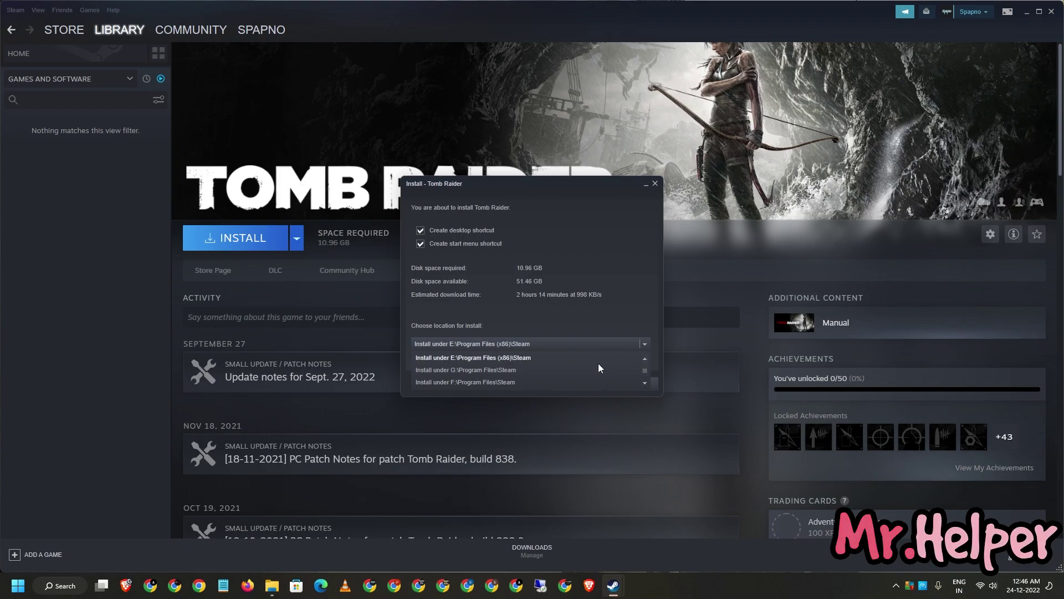
pyautogui.scroll(-2, 598, 364)
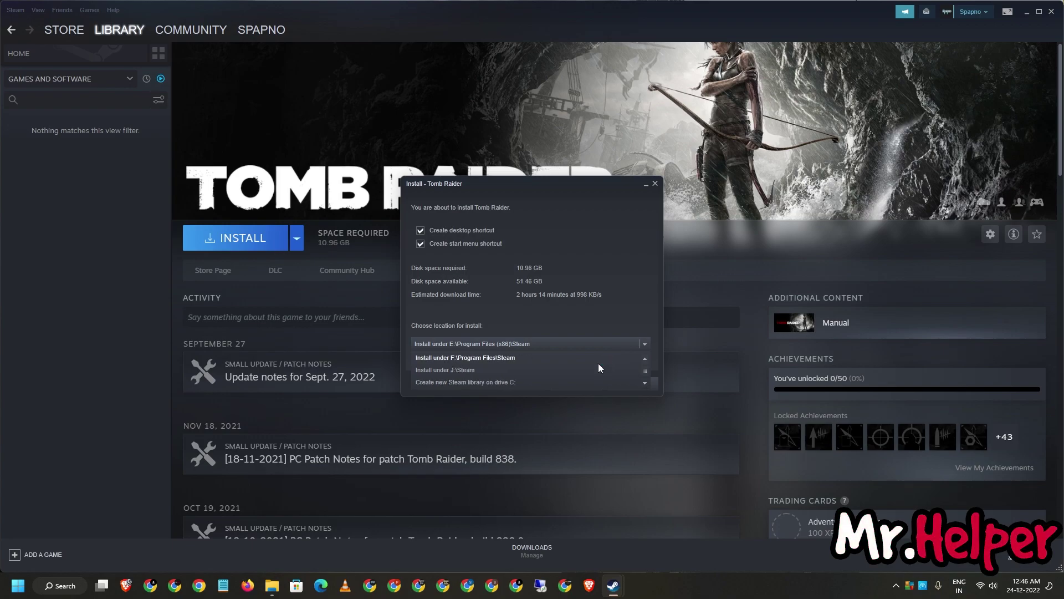
pyautogui.click(588, 370)
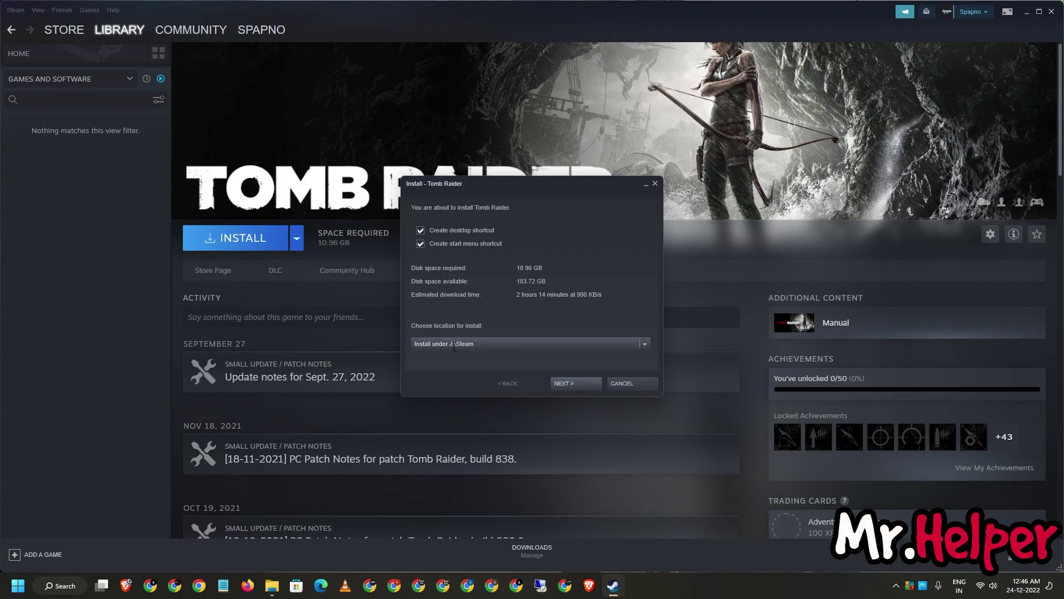
pyautogui.click(568, 383)
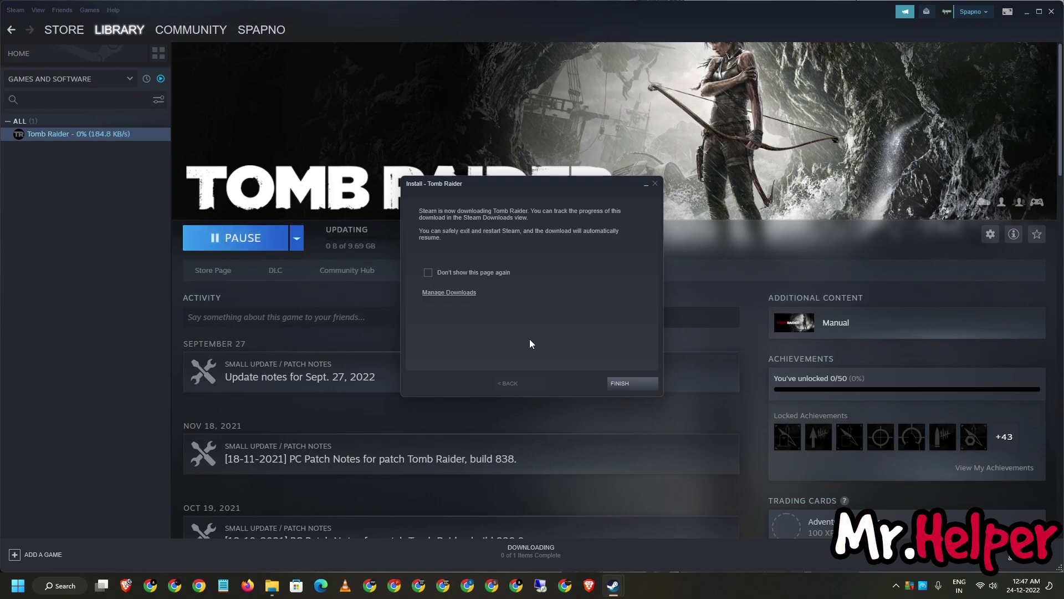
pyautogui.click(607, 383)
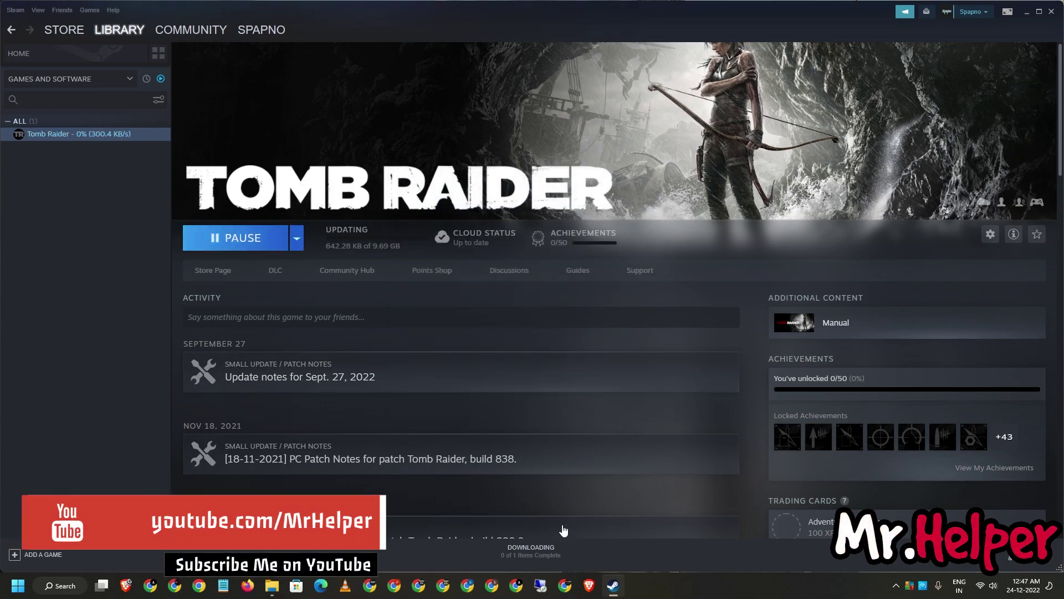
# Wait in Downloads until Tomb Raider shows PLAY, then bring up the Mr. Helper channel.
pyautogui.click(533, 550)
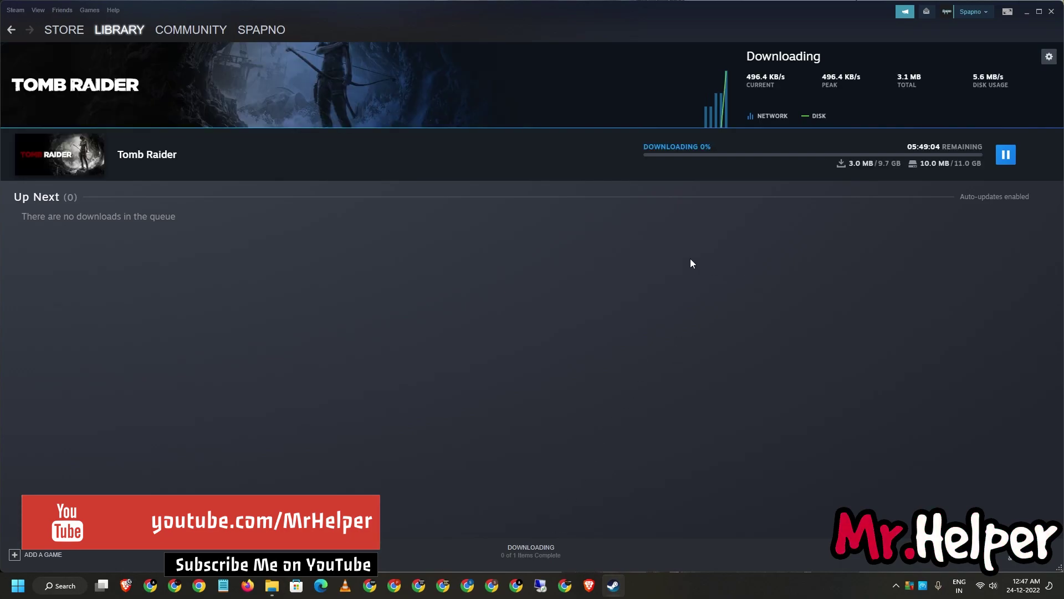
pyautogui.click(15, 29)
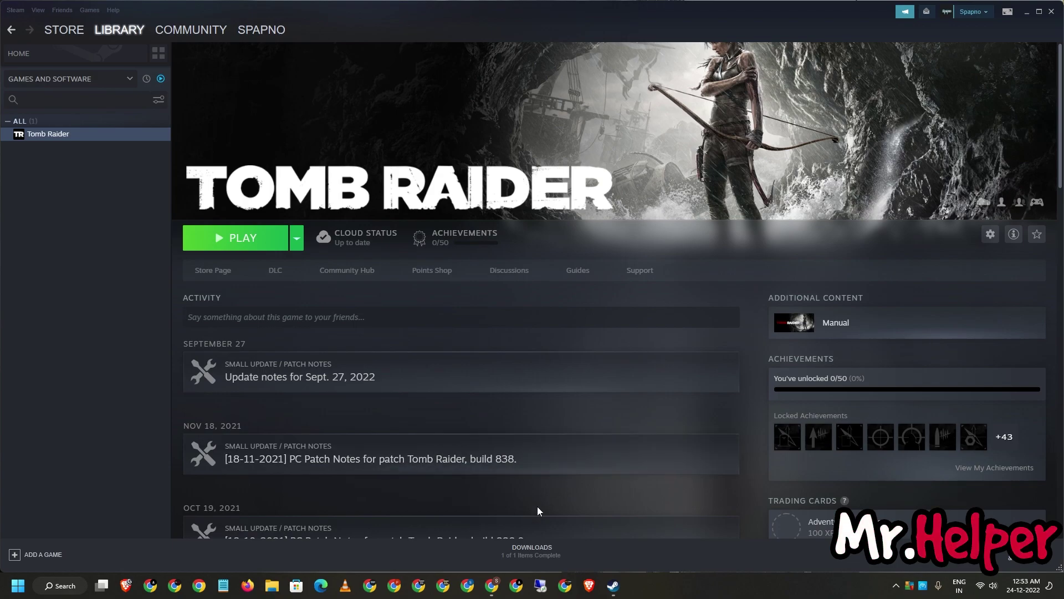
pyautogui.click(493, 586)
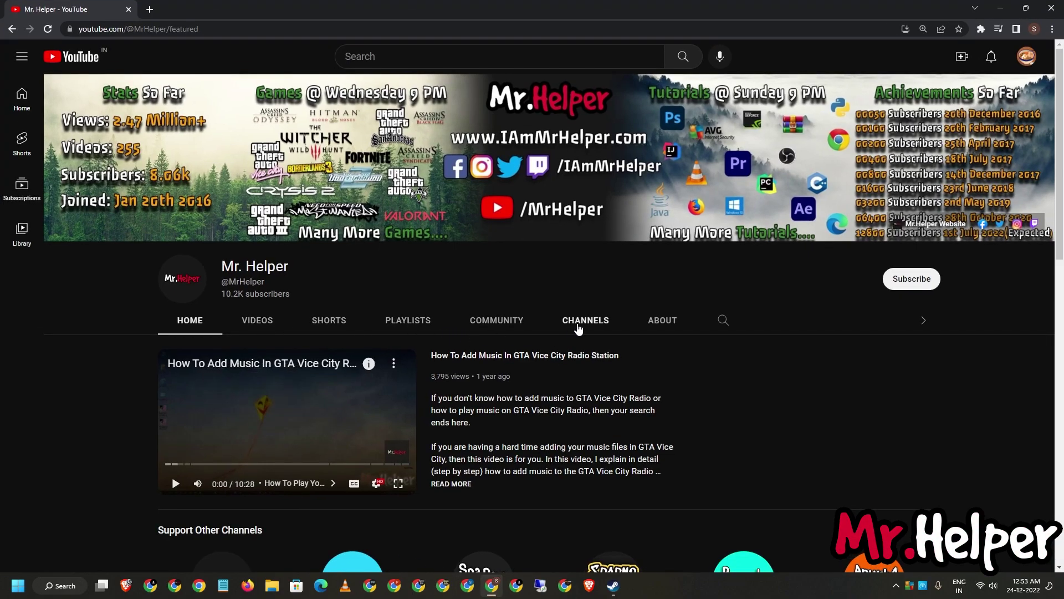
# Open Mr. Helper's CHANNELS tab, listing Spapno, Spapno Plays and Prerak Baba.
pyautogui.click(579, 324)
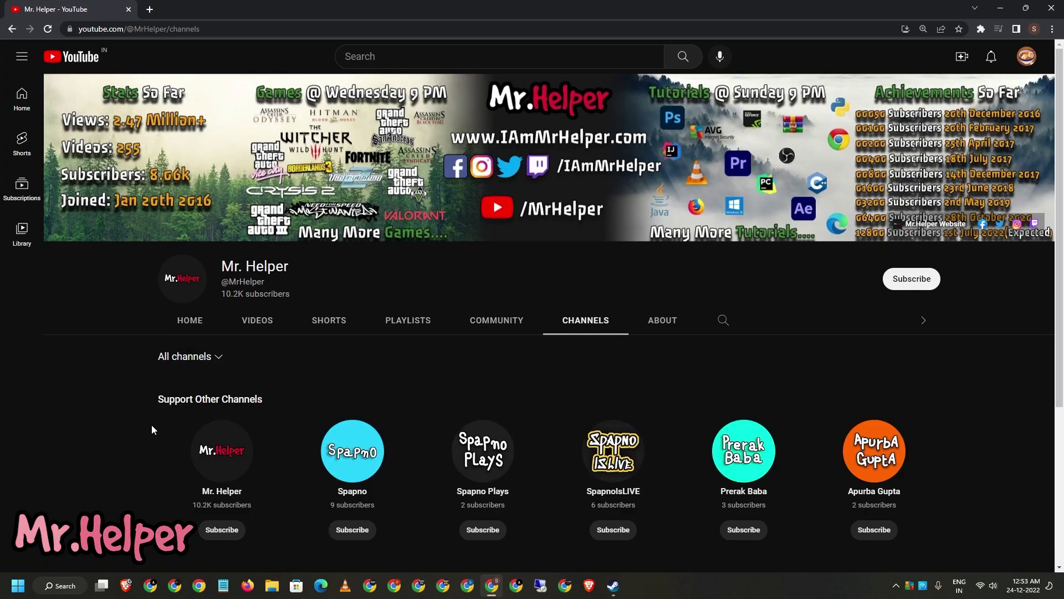